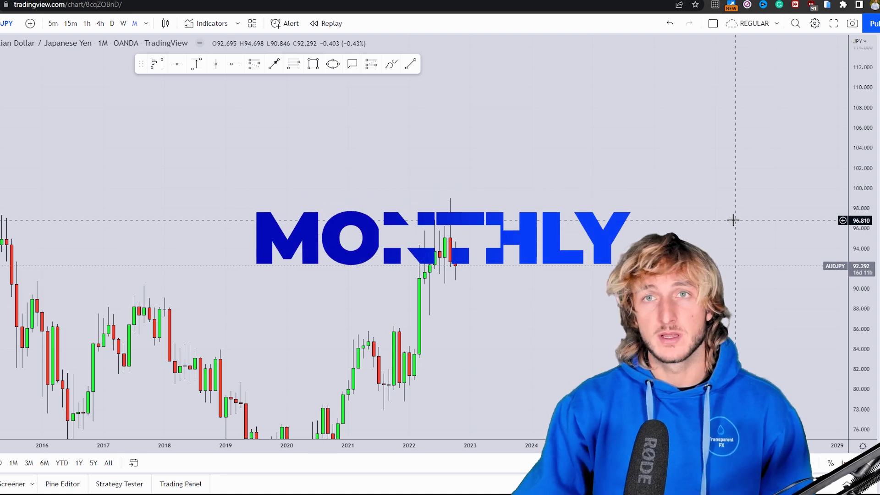
Step: Box the 2022 highs around 95–96.5 in a blue zone and sketch a red path into it
{"action": "left_click", "coordinate": [312, 64]}
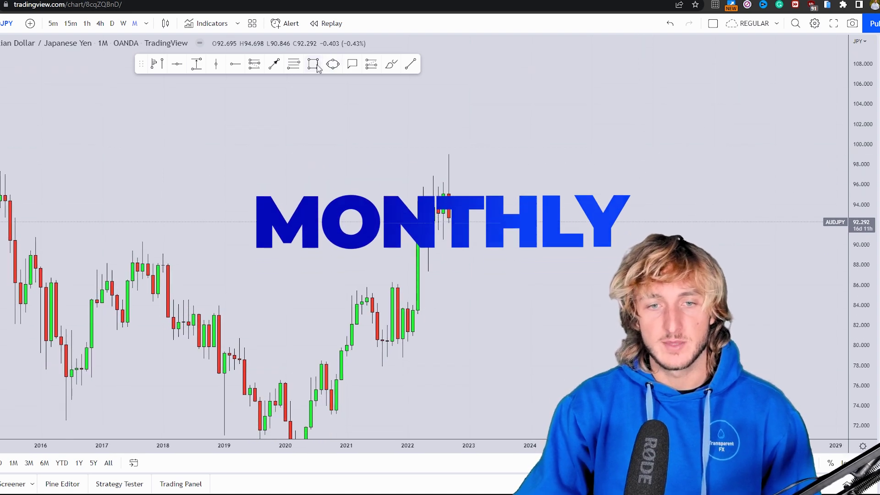
{"action": "left_click_drag", "start_coordinate": [397, 191], "coordinate": [500, 178]}
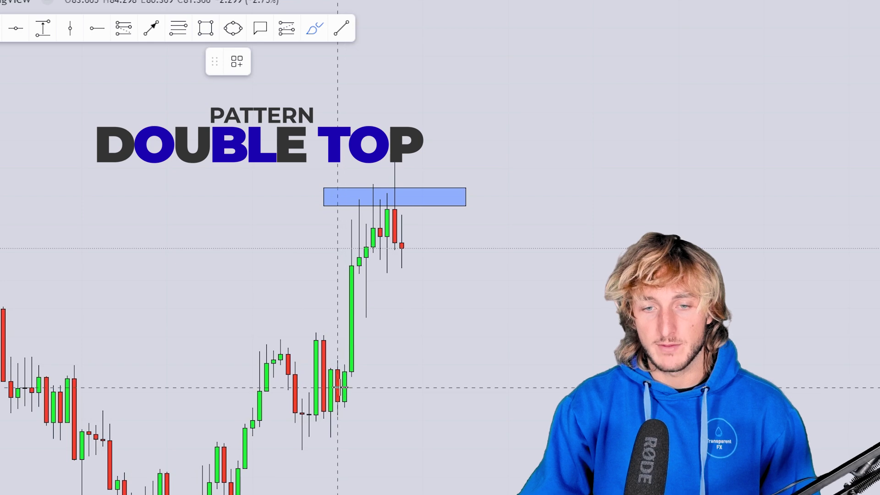
{"action": "mouse_move", "coordinate": [338, 387]}
{"action": "left_mouse_down"}
{"action": "mouse_move", "coordinate": [356, 236]}
{"action": "mouse_move", "coordinate": [373, 198]}
{"action": "mouse_move", "coordinate": [374, 209]}
{"action": "left_mouse_up"}
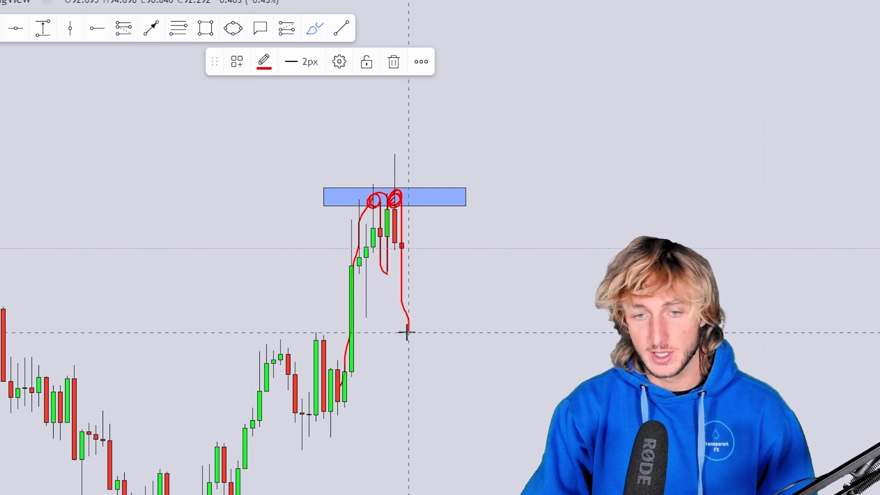
{"action": "left_click_drag", "start_coordinate": [406, 331], "coordinate": [406, 332]}
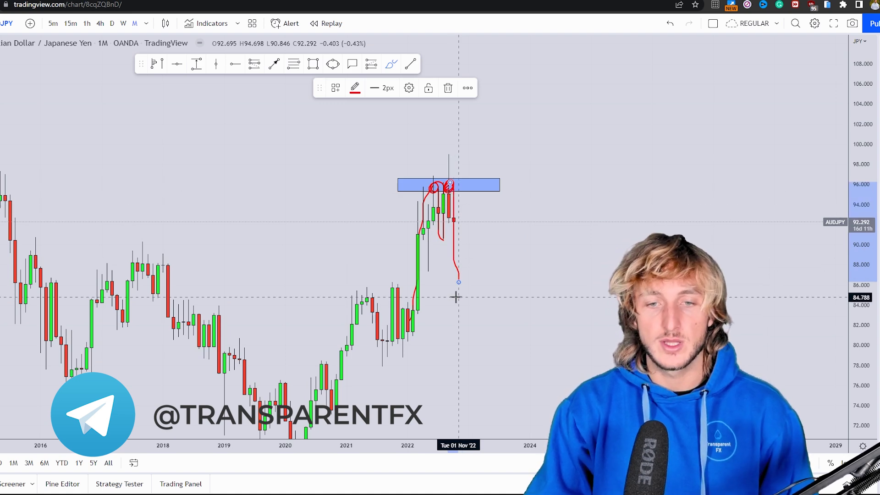
Step: Remove the red sketches and switch the AUDJPY chart to the weekly timeframe
{"action": "left_click", "coordinate": [670, 23]}
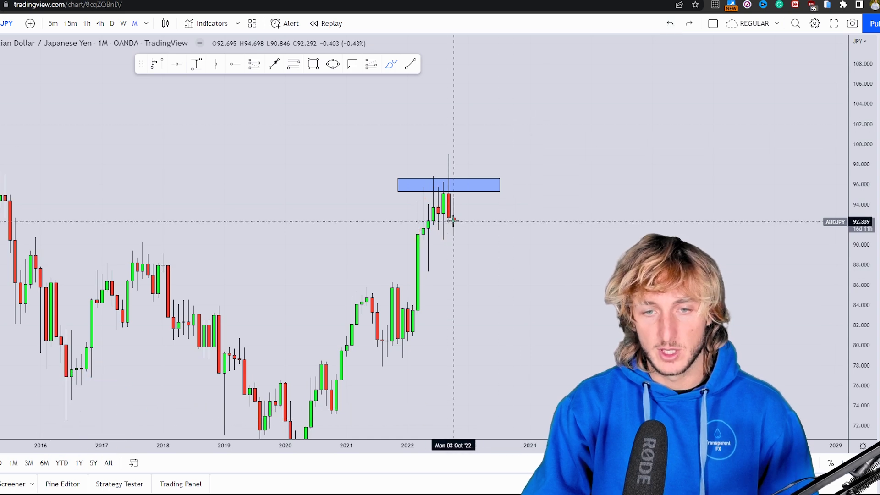
{"action": "left_click_drag", "start_coordinate": [453, 222], "coordinate": [464, 275]}
{"action": "left_click", "coordinate": [449, 88]}
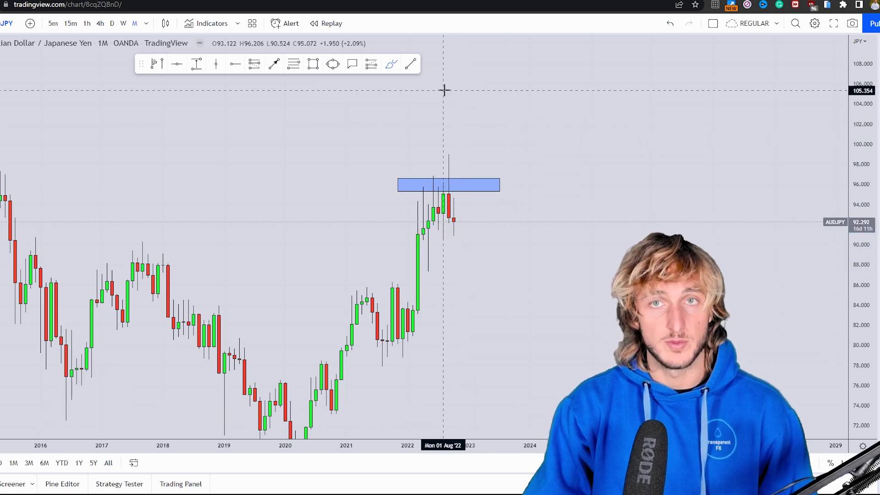
{"action": "left_click", "coordinate": [124, 24]}
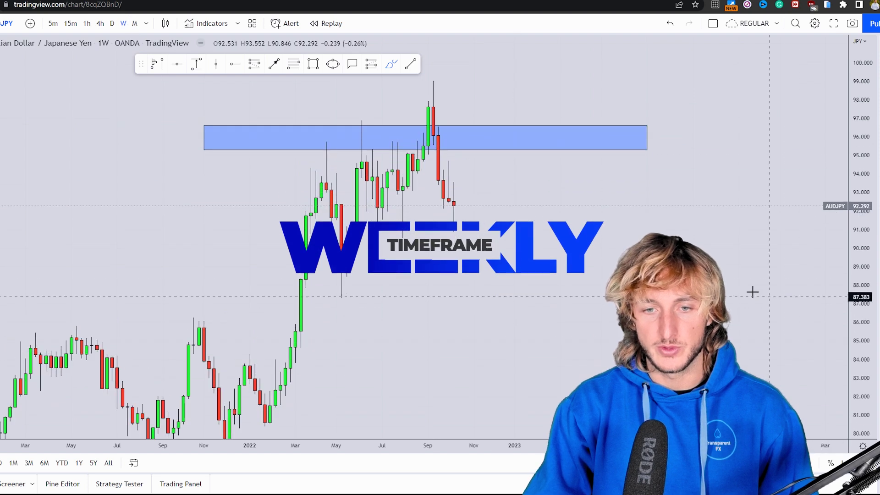
Step: Delete the 2022-highs zone and discard a trial red drop sketch from the September high
{"action": "left_click", "coordinate": [512, 150]}
{"action": "left_click", "coordinate": [468, 88]}
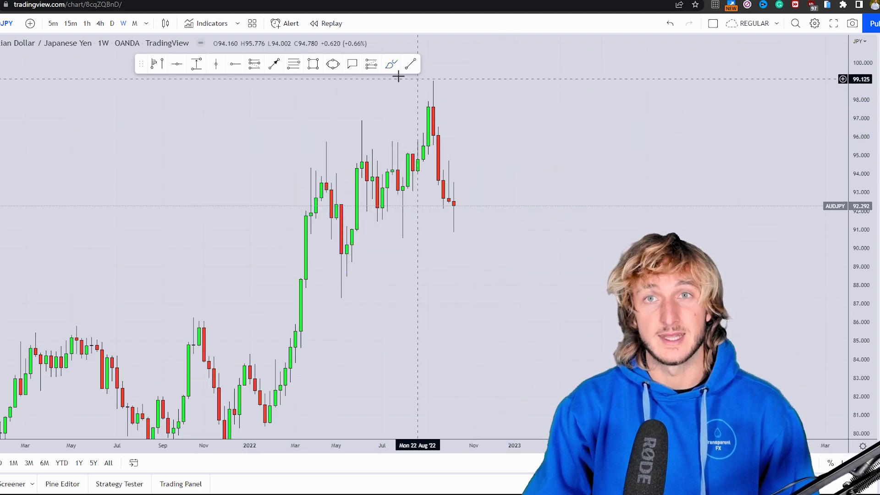
{"action": "left_click", "coordinate": [388, 66]}
{"action": "left_click_drag", "start_coordinate": [434, 108], "coordinate": [454, 243]}
{"action": "left_click", "coordinate": [448, 88]}
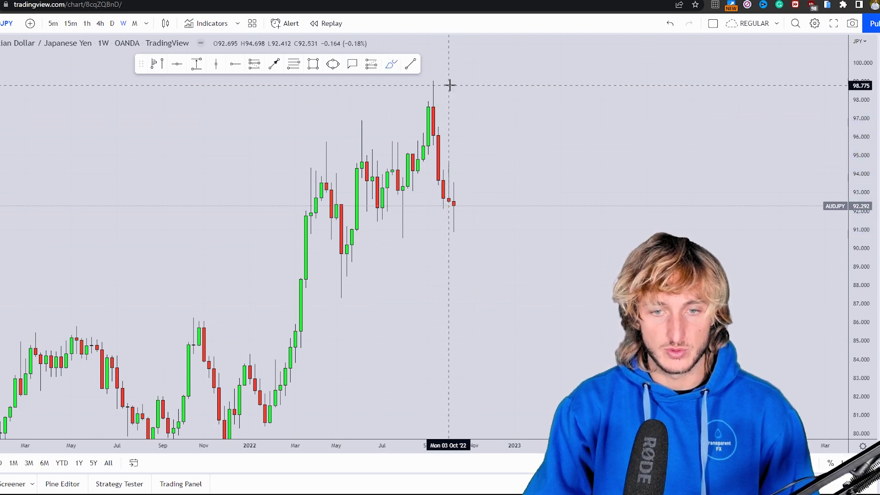
Step: Draw a blue support zone under the recent lows and remove the red circle markings
{"action": "left_click_drag", "start_coordinate": [372, 237], "coordinate": [530, 209]}
{"action": "left_click", "coordinate": [391, 81]}
{"action": "left_click", "coordinate": [391, 64]}
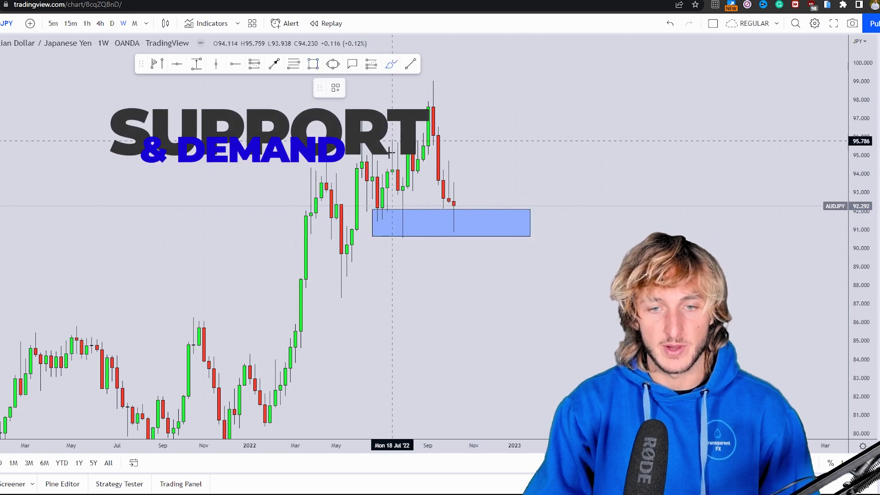
{"action": "mouse_move", "coordinate": [385, 220]}
{"action": "left_mouse_down"}
{"action": "mouse_move", "coordinate": [381, 227]}
{"action": "mouse_move", "coordinate": [397, 152]}
{"action": "left_mouse_up"}
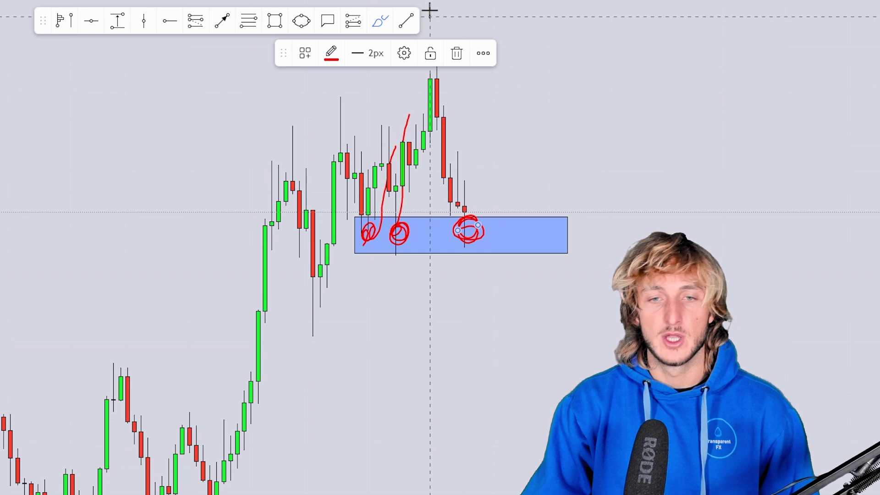
{"action": "key", "text": "Delete"}
{"action": "key", "text": "Delete"}
Step: Sketch and delete three red drops from the last candle into the blue zone
{"action": "left_click_drag", "start_coordinate": [472, 209], "coordinate": [493, 370]}
{"action": "left_click", "coordinate": [458, 56]}
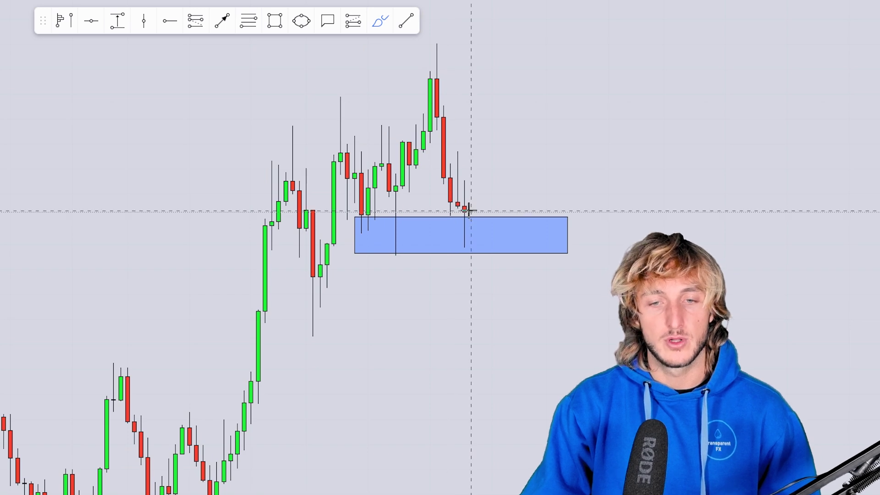
{"action": "left_click_drag", "start_coordinate": [468, 209], "coordinate": [479, 260]}
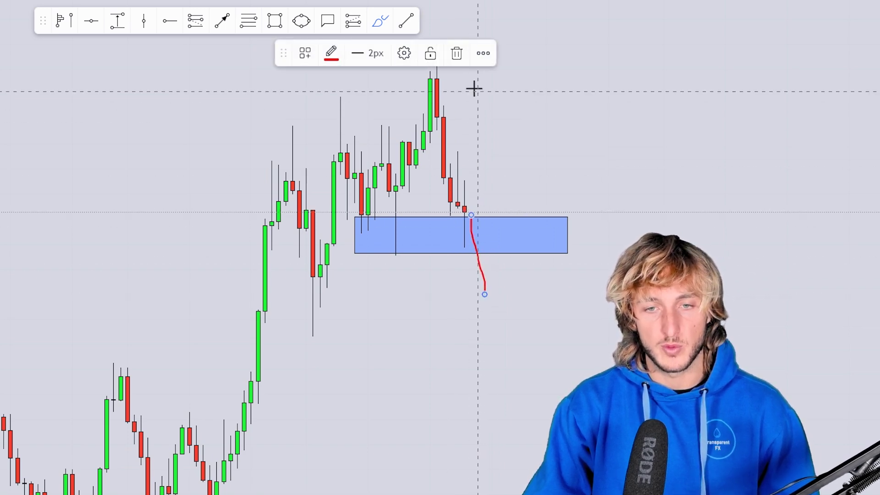
{"action": "left_click", "coordinate": [460, 53]}
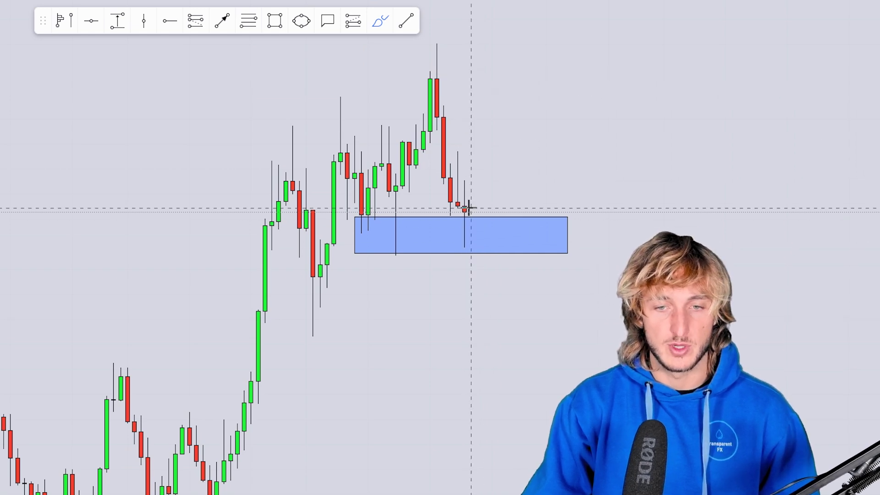
{"action": "left_click_drag", "start_coordinate": [468, 209], "coordinate": [477, 253]}
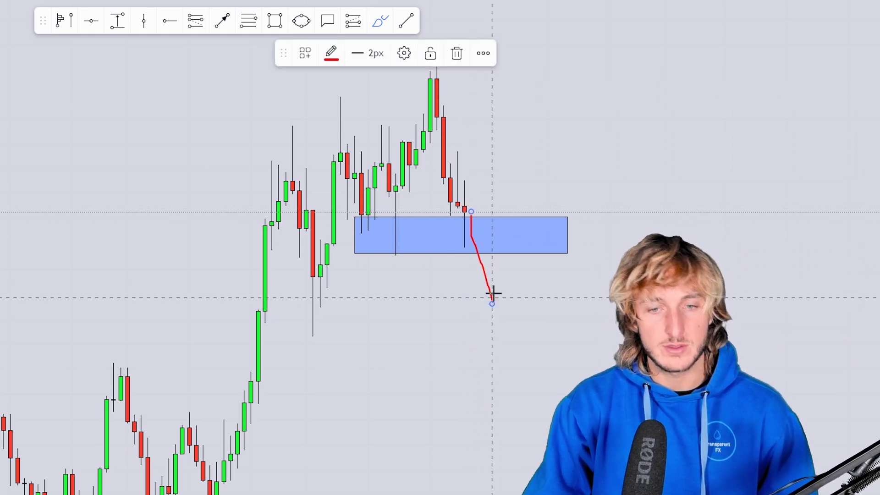
{"action": "left_click", "coordinate": [458, 53]}
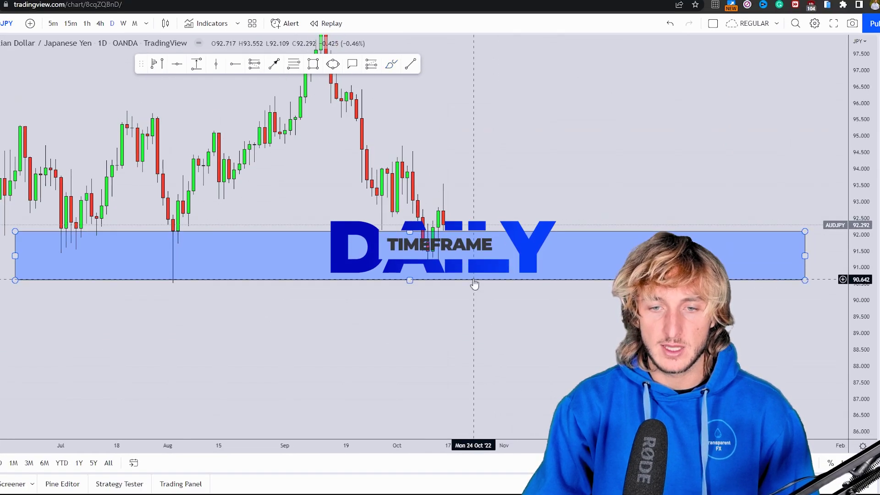
Step: Delete the blue support zone and pan to the latest daily candles
{"action": "left_click", "coordinate": [481, 278]}
{"action": "left_click", "coordinate": [448, 88]}
{"action": "left_click_drag", "start_coordinate": [540, 154], "coordinate": [570, 182]}
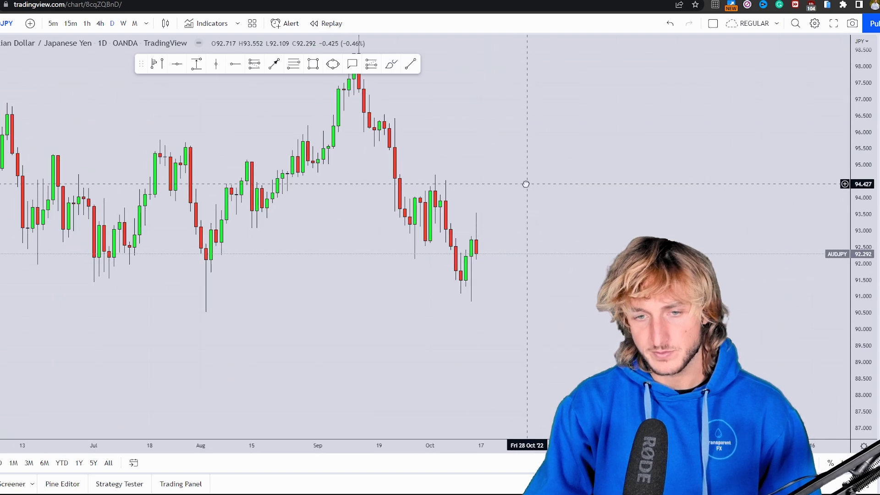
Step: Sketch red loops on early-October candles, an up move and a line near 93, then undo
{"action": "left_click", "coordinate": [391, 63]}
{"action": "mouse_move", "coordinate": [417, 239]}
{"action": "left_mouse_down"}
{"action": "mouse_move", "coordinate": [441, 187]}
{"action": "mouse_move", "coordinate": [462, 301]}
{"action": "mouse_move", "coordinate": [465, 292]}
{"action": "left_mouse_up"}
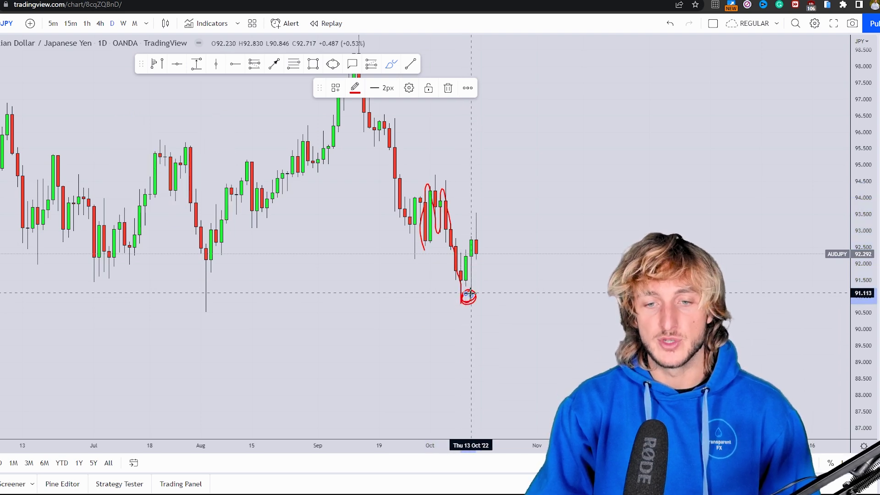
{"action": "left_click_drag", "start_coordinate": [470, 300], "coordinate": [476, 220]}
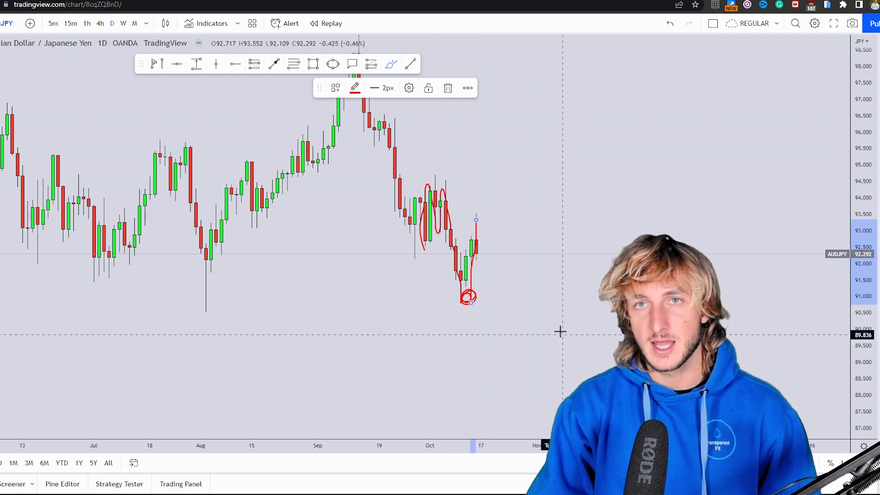
{"action": "left_click_drag", "start_coordinate": [438, 227], "coordinate": [496, 228]}
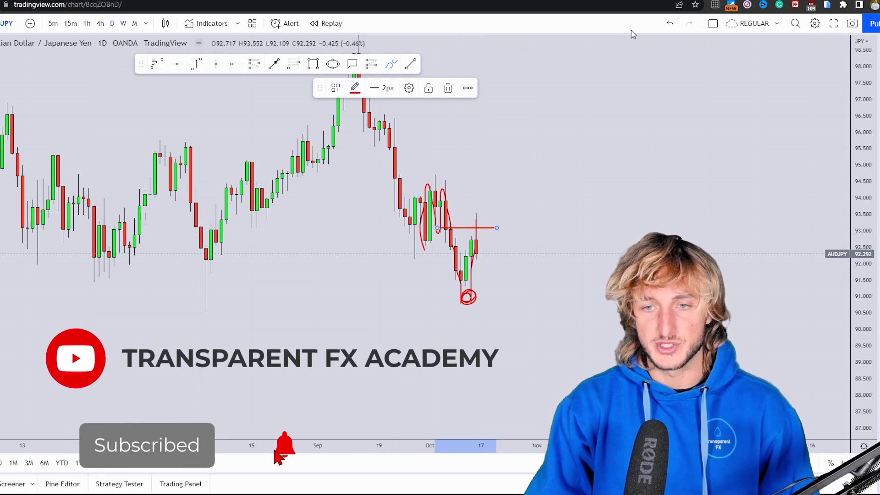
{"action": "left_click", "coordinate": [668, 25]}
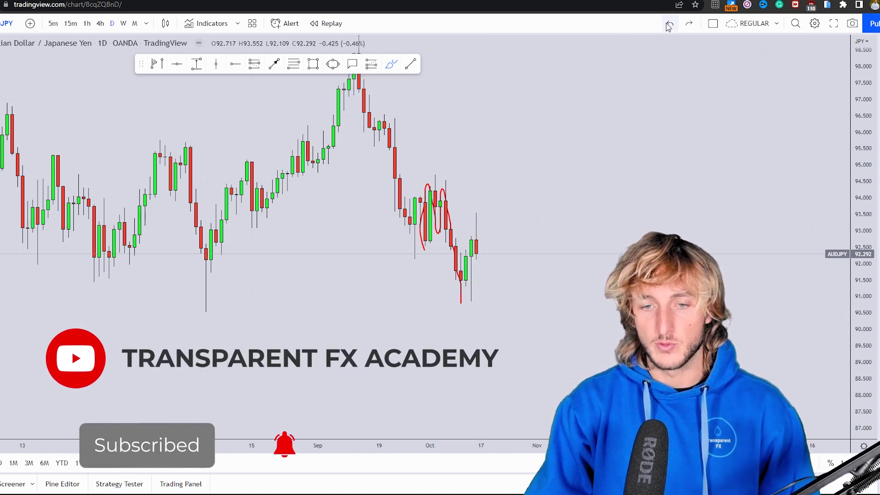
Step: Draw a blue supply zone around 92.9–93.5 over the early-October candles
{"action": "left_click", "coordinate": [313, 64]}
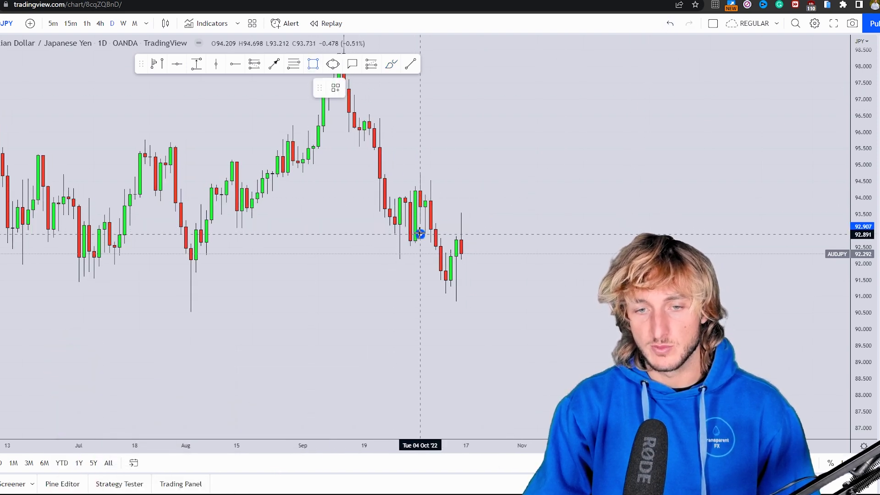
{"action": "left_click_drag", "start_coordinate": [419, 234], "coordinate": [541, 211]}
{"action": "left_click", "coordinate": [575, 247]}
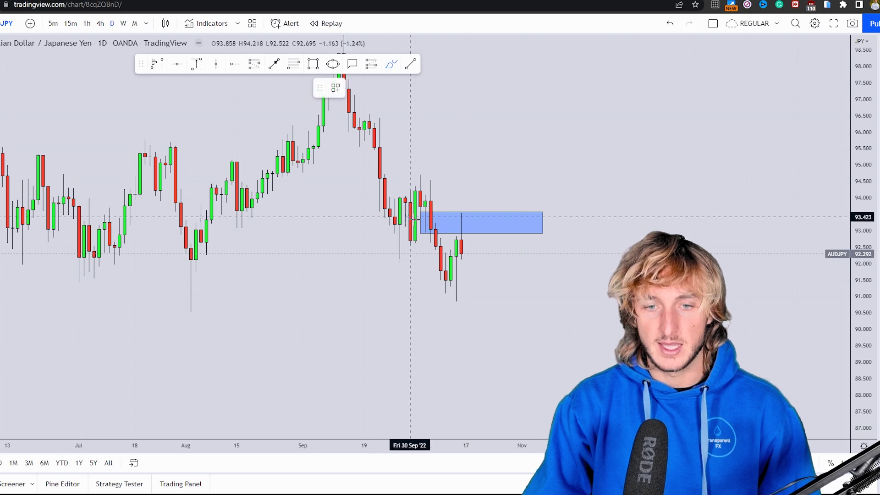
Step: Circle in red the candles entering the zone, then undo the circles
{"action": "mouse_move", "coordinate": [428, 220]}
{"action": "left_mouse_down"}
{"action": "mouse_move", "coordinate": [421, 225]}
{"action": "mouse_move", "coordinate": [429, 221]}
{"action": "left_mouse_up"}
{"action": "left_click_drag", "start_coordinate": [477, 222], "coordinate": [466, 227]}
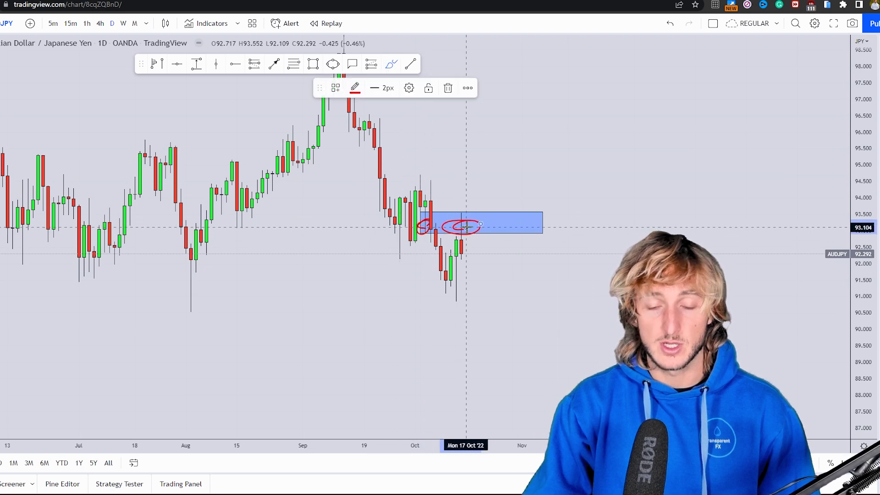
{"action": "left_click", "coordinate": [669, 24]}
{"action": "left_click", "coordinate": [669, 24]}
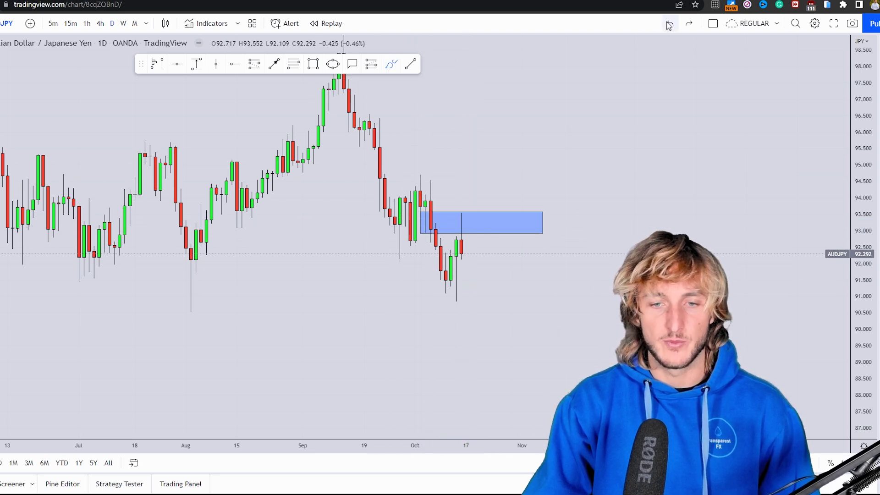
Step: Try an M-shaped red sketch and small zone right of the candles, then remove them
{"action": "left_click_drag", "start_coordinate": [597, 155], "coordinate": [432, 189]}
{"action": "left_click", "coordinate": [391, 64]}
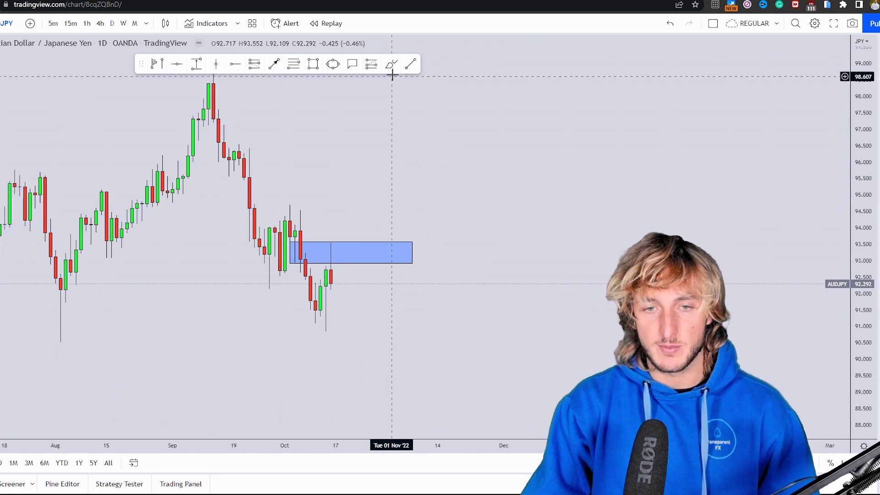
{"action": "mouse_move", "coordinate": [509, 263]}
{"action": "left_mouse_down"}
{"action": "mouse_move", "coordinate": [555, 178]}
{"action": "mouse_move", "coordinate": [565, 290]}
{"action": "mouse_move", "coordinate": [595, 202]}
{"action": "mouse_move", "coordinate": [627, 340]}
{"action": "left_mouse_up"}
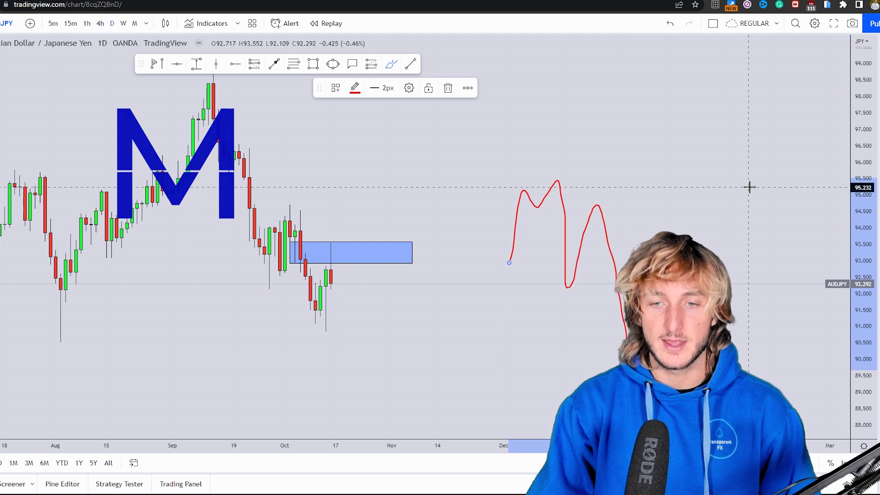
{"action": "left_click", "coordinate": [313, 63]}
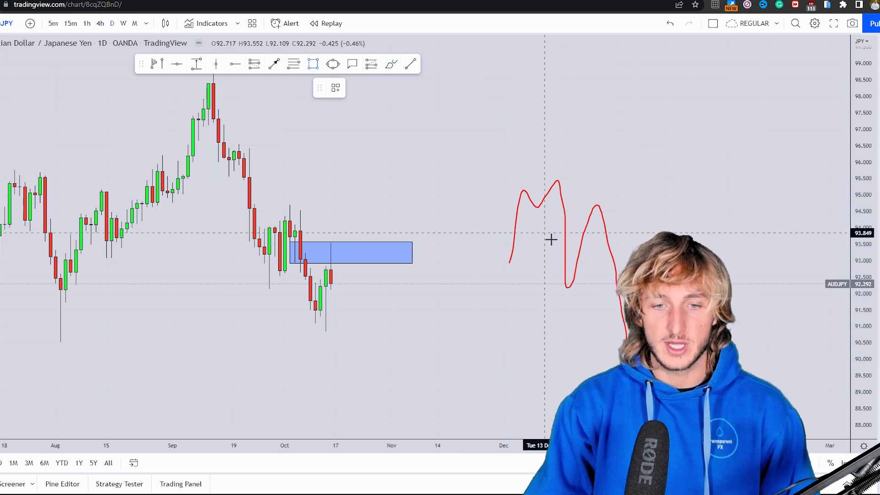
{"action": "left_click_drag", "start_coordinate": [523, 217], "coordinate": [632, 205]}
{"action": "left_click", "coordinate": [497, 202]}
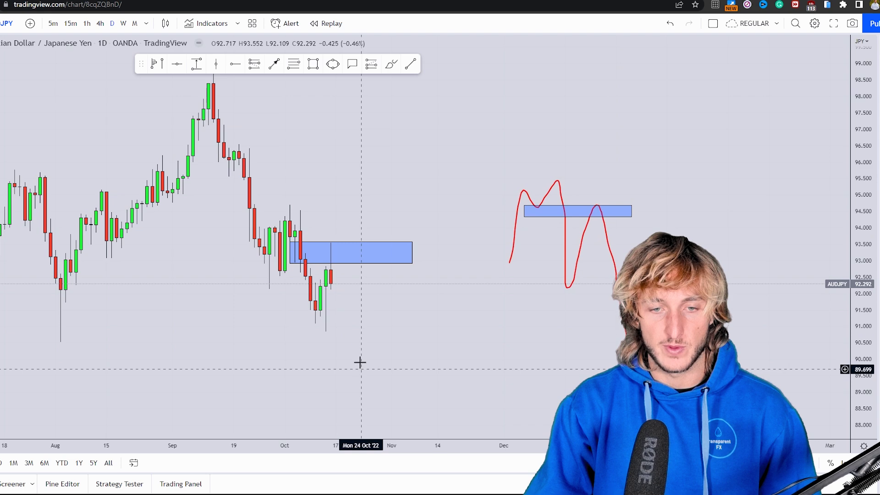
{"action": "left_click", "coordinate": [668, 24]}
{"action": "right_click", "coordinate": [581, 198]}
{"action": "key", "text": "Escape"}
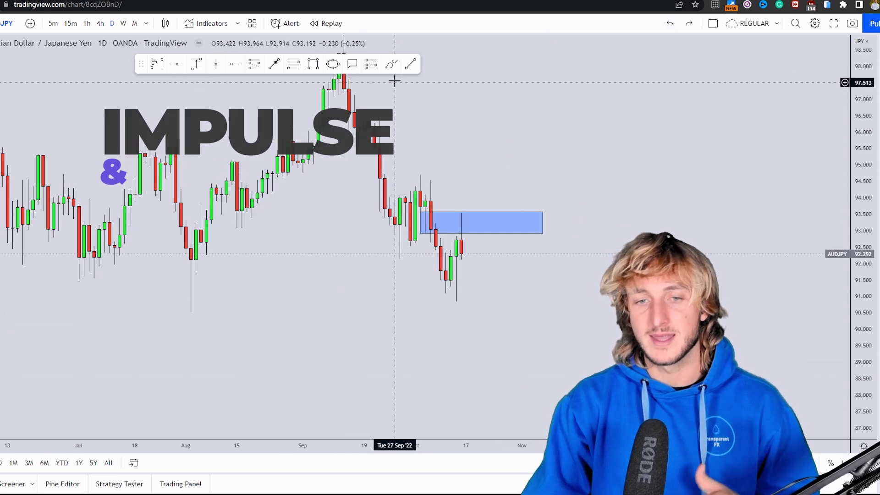
Step: Draw a red line along the August low and a path down, then undo both
{"action": "left_click", "coordinate": [391, 64]}
{"action": "left_click_drag", "start_coordinate": [183, 281], "coordinate": [512, 285]}
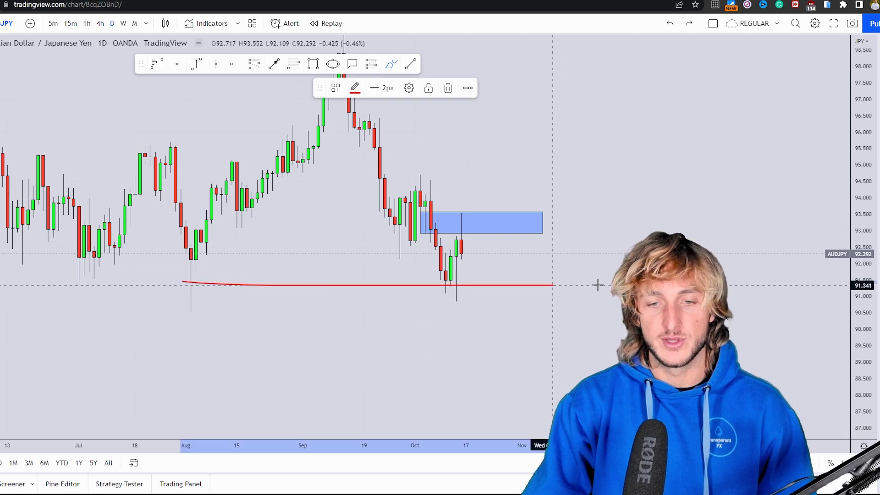
{"action": "mouse_move", "coordinate": [458, 254]}
{"action": "left_mouse_down"}
{"action": "mouse_move", "coordinate": [500, 321]}
{"action": "mouse_move", "coordinate": [506, 350]}
{"action": "left_mouse_up"}
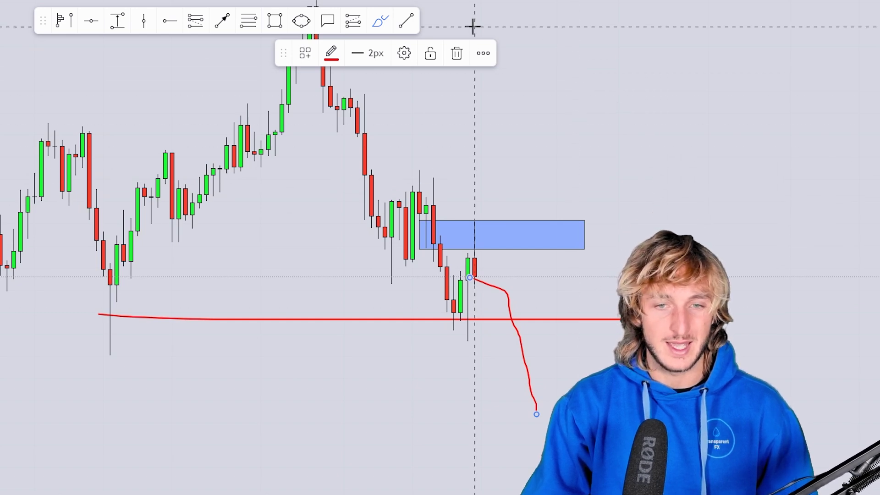
{"action": "key", "text": "ctrl+z"}
{"action": "key", "text": "ctrl+z"}
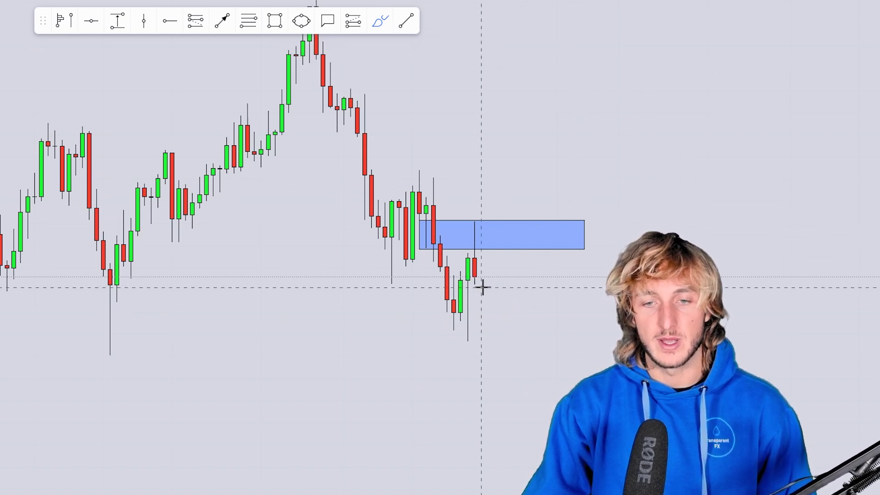
Step: Try red drop and stop-hunt sketches above the zone, then delete and undo them
{"action": "left_click_drag", "start_coordinate": [481, 274], "coordinate": [516, 451]}
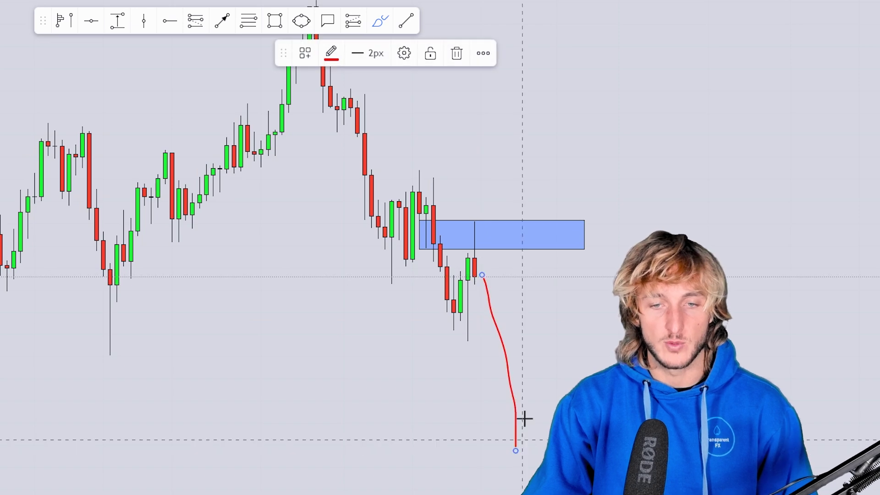
{"action": "left_click", "coordinate": [457, 54]}
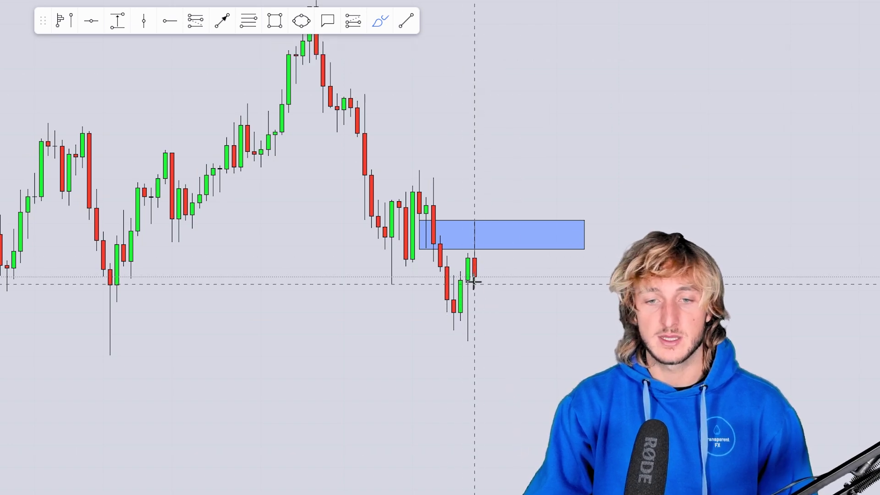
{"action": "left_click_drag", "start_coordinate": [476, 274], "coordinate": [487, 316]}
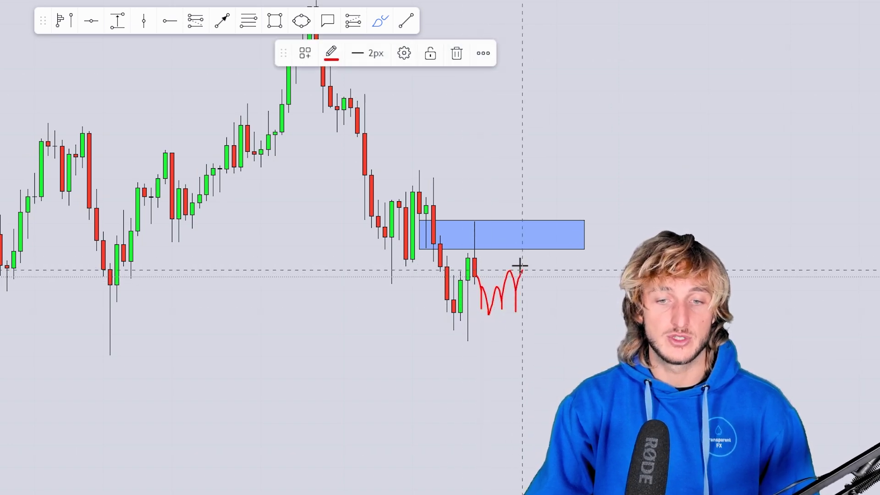
{"action": "mouse_move", "coordinate": [537, 273]}
{"action": "left_mouse_down"}
{"action": "mouse_move", "coordinate": [551, 261]}
{"action": "mouse_move", "coordinate": [558, 210]}
{"action": "mouse_move", "coordinate": [568, 197]}
{"action": "left_mouse_up"}
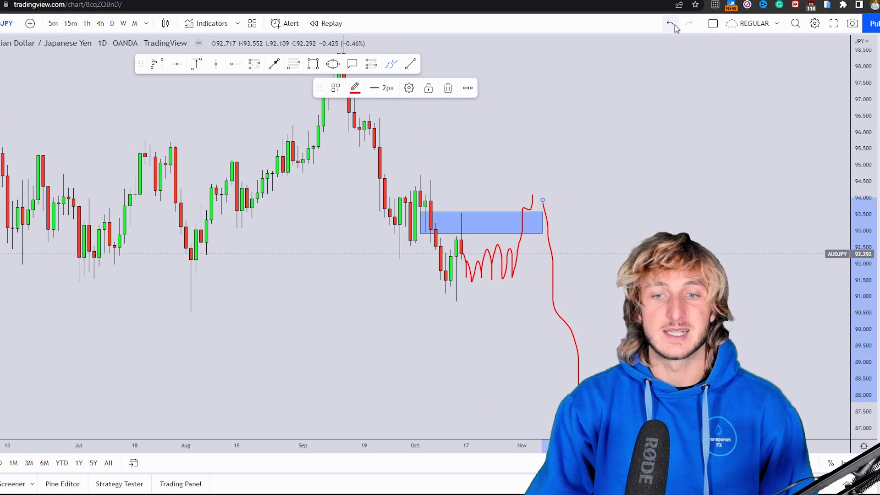
{"action": "left_click", "coordinate": [675, 28]}
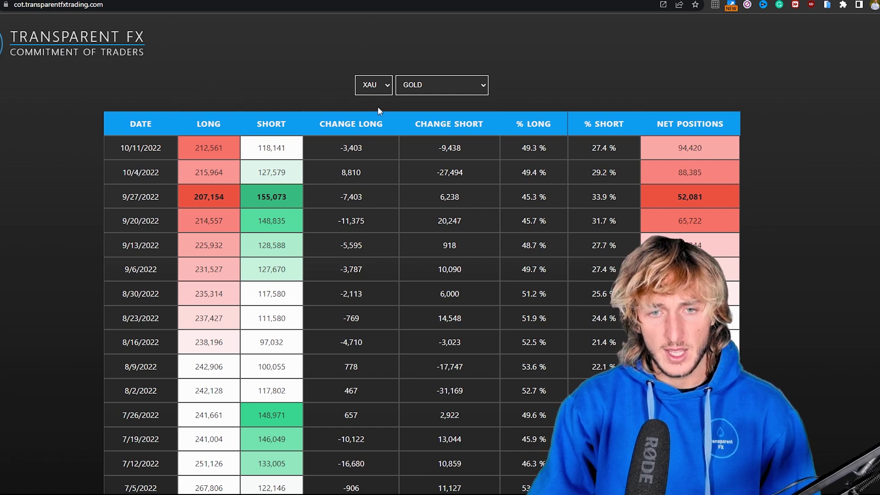
Step: Show AUD COT data, highlight the latest position changes, and discard a red drop toward 90.000
{"action": "key", "text": "a"}
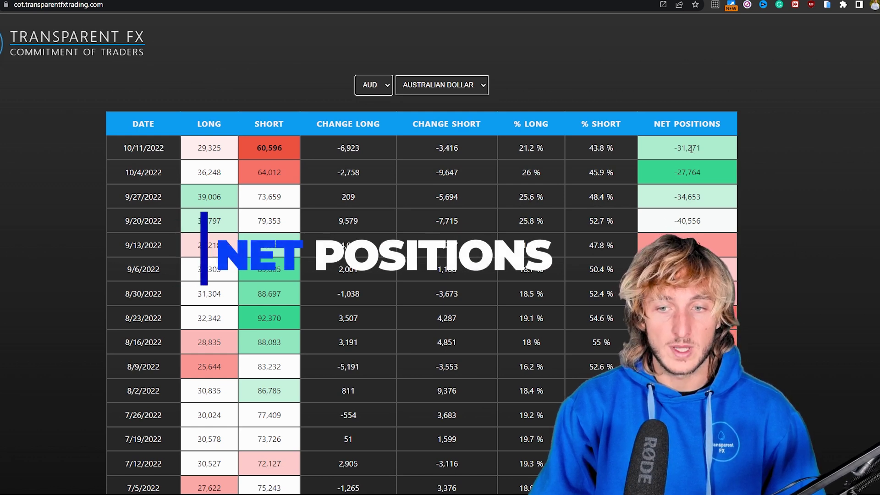
{"action": "left_click_drag", "start_coordinate": [673, 172], "coordinate": [706, 149]}
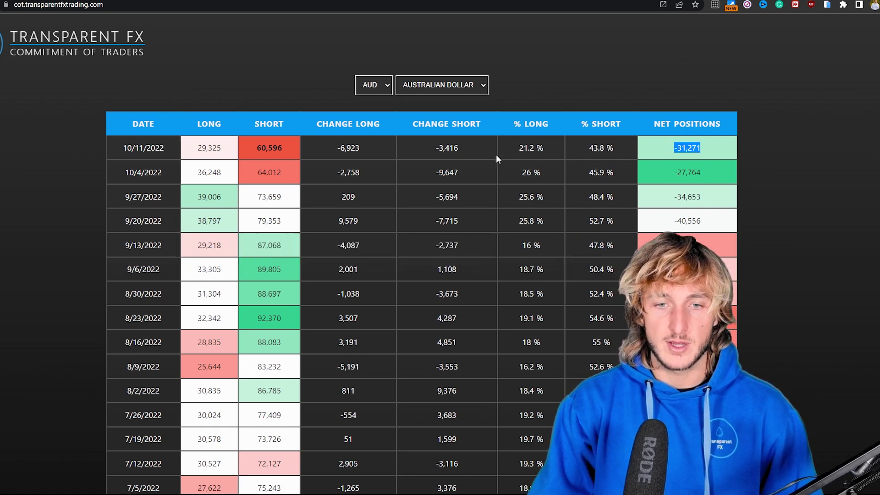
{"action": "left_click_drag", "start_coordinate": [335, 152], "coordinate": [375, 150]}
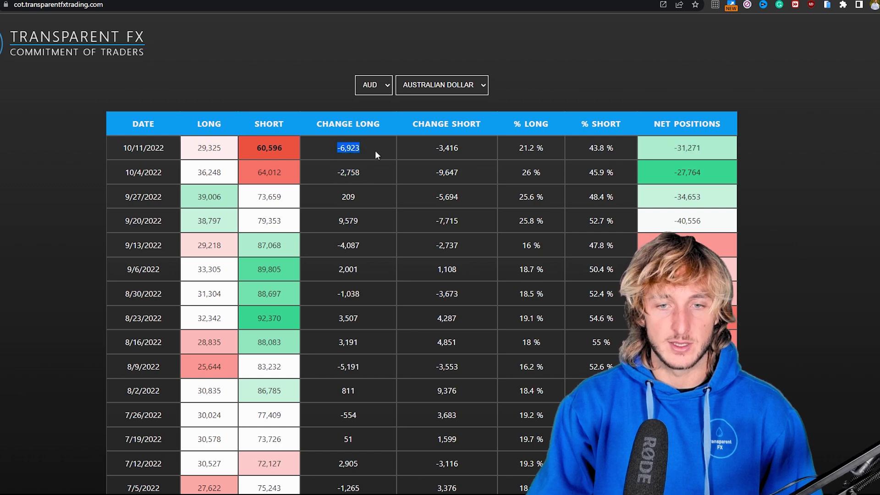
{"action": "left_click_drag", "start_coordinate": [434, 147], "coordinate": [485, 147]}
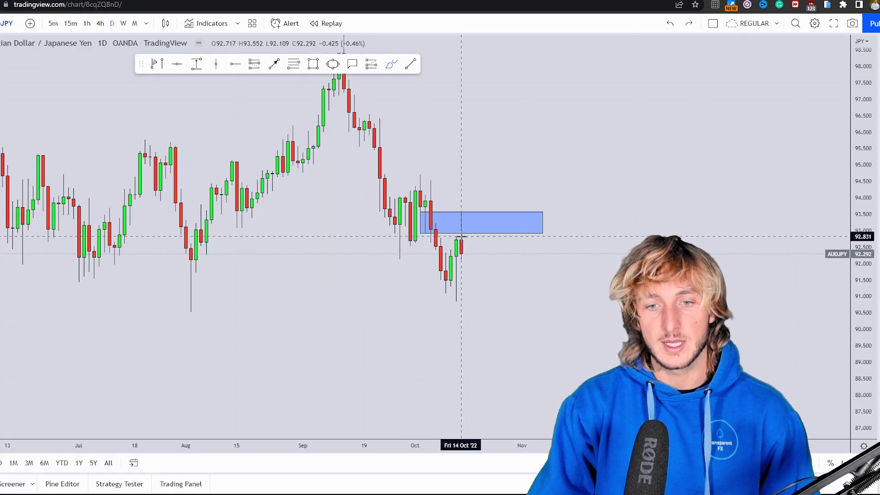
{"action": "left_click_drag", "start_coordinate": [462, 239], "coordinate": [496, 331]}
{"action": "left_click", "coordinate": [448, 88]}
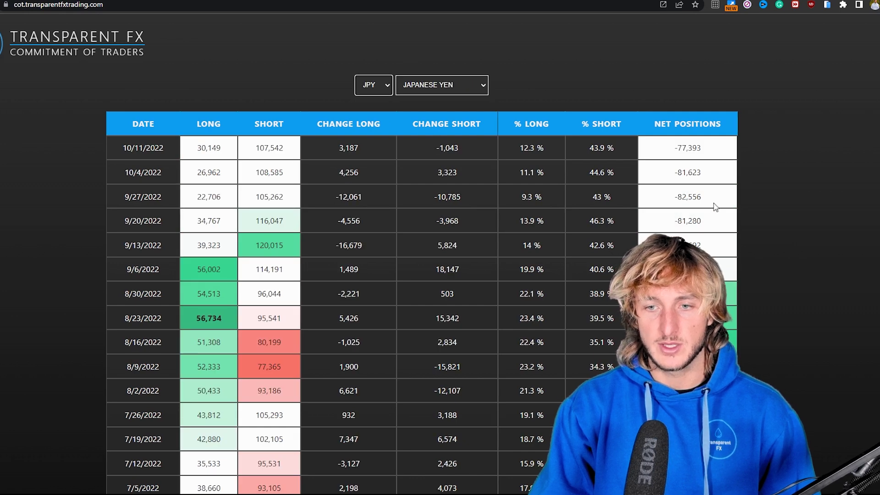
{"action": "left_click_drag", "start_coordinate": [674, 172], "coordinate": [711, 175]}
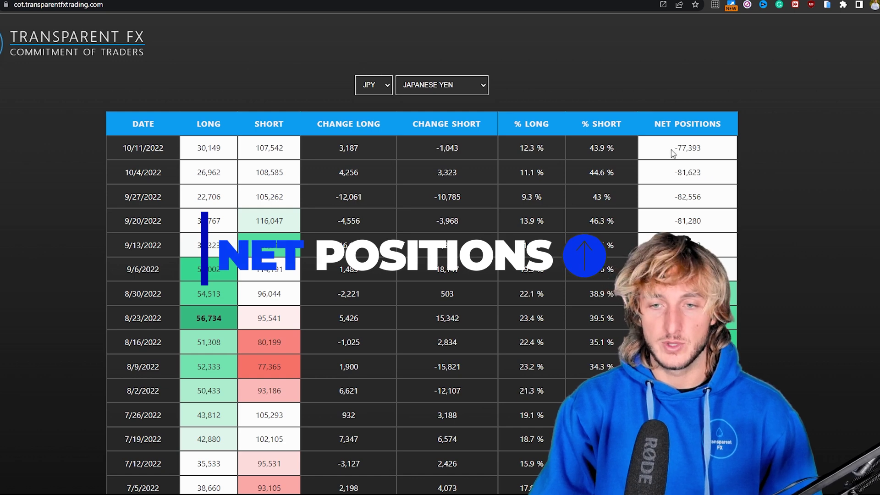
{"action": "left_click_drag", "start_coordinate": [675, 173], "coordinate": [701, 175]}
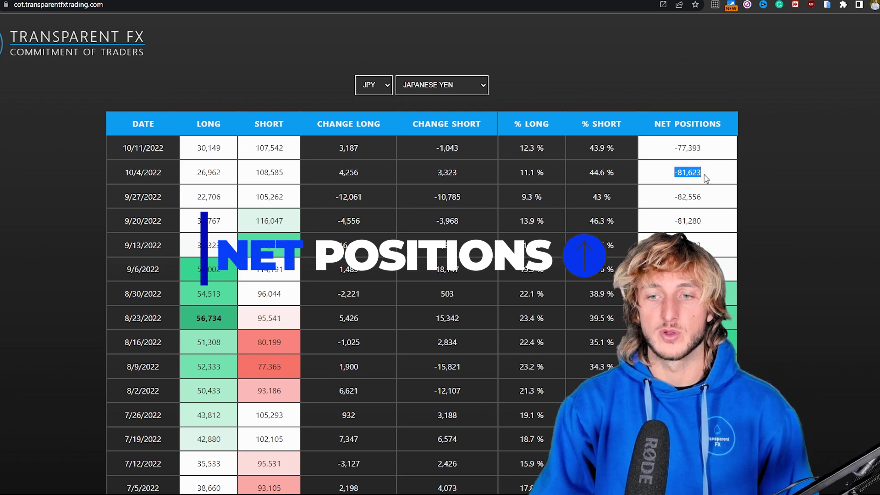
{"action": "left_click_drag", "start_coordinate": [672, 147], "coordinate": [709, 150]}
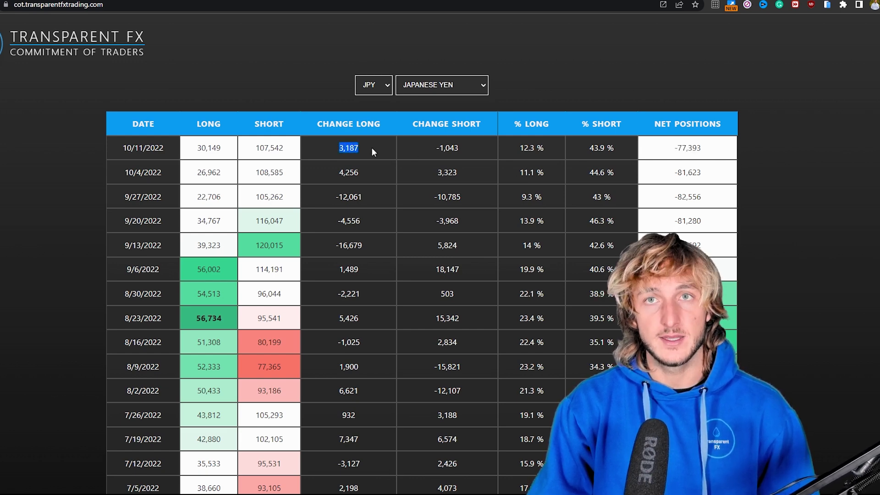
{"action": "left_click_drag", "start_coordinate": [433, 148], "coordinate": [476, 147]}
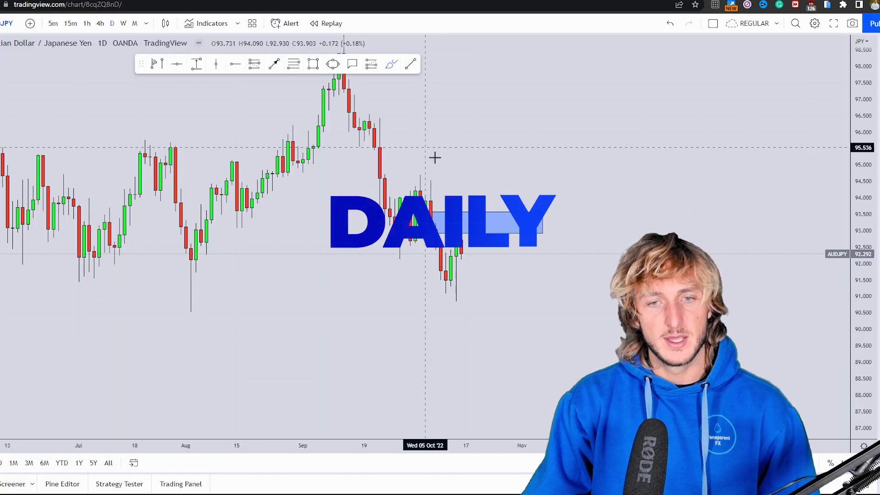
Step: Discard a trial red downward sketch from the last candle
{"action": "left_click_drag", "start_coordinate": [468, 253], "coordinate": [501, 363]}
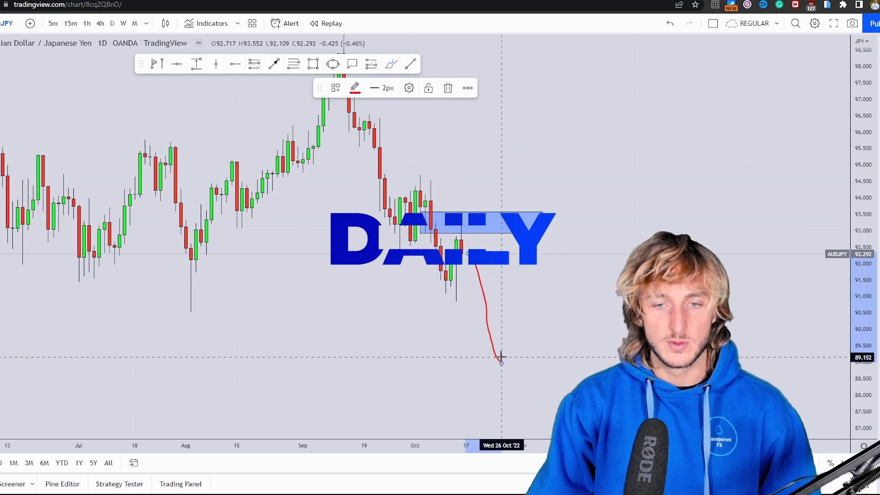
{"action": "left_click", "coordinate": [449, 87]}
{"action": "left_click", "coordinate": [333, 63]}
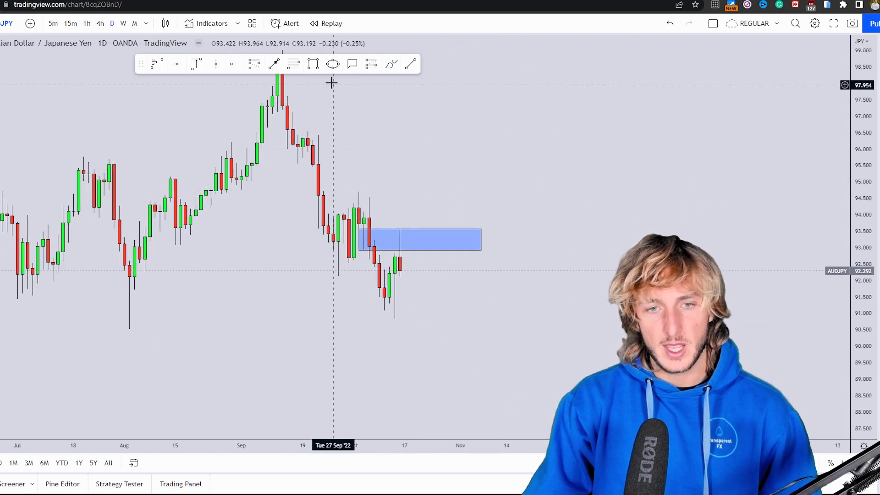
Step: Circle the latest candles in yellow and add a black arrow pointing down toward 90.00
{"action": "left_click", "coordinate": [405, 271]}
{"action": "left_click", "coordinate": [430, 225]}
{"action": "left_click", "coordinate": [433, 274]}
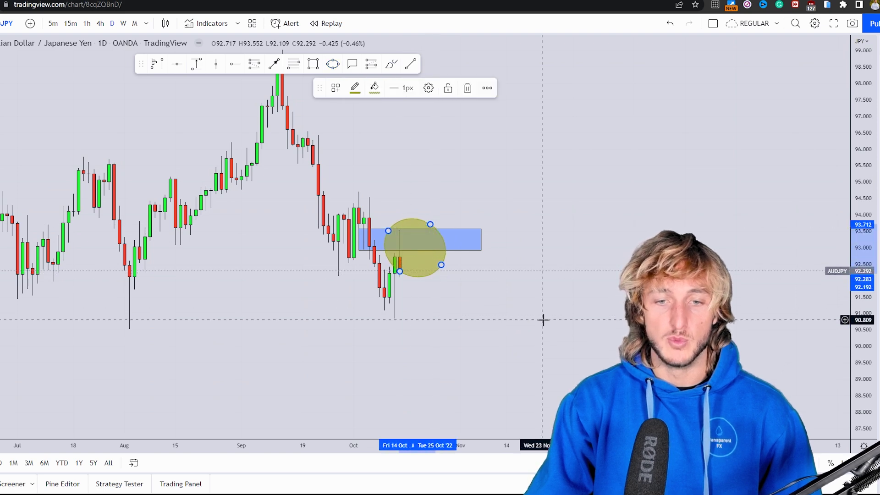
{"action": "left_click", "coordinate": [425, 266]}
{"action": "left_click", "coordinate": [440, 358]}
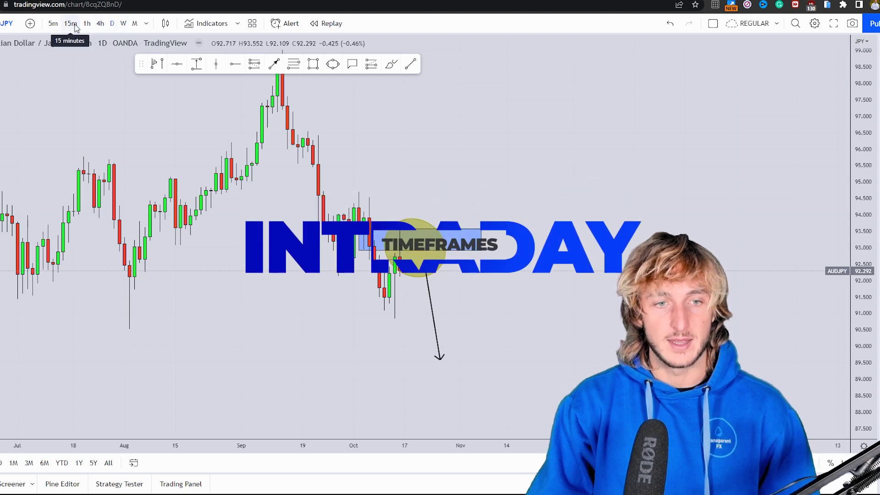
Step: Draw a red stop-hunt squiggle inside the yellow circle and shift the arrow to start there
{"action": "left_click", "coordinate": [391, 64]}
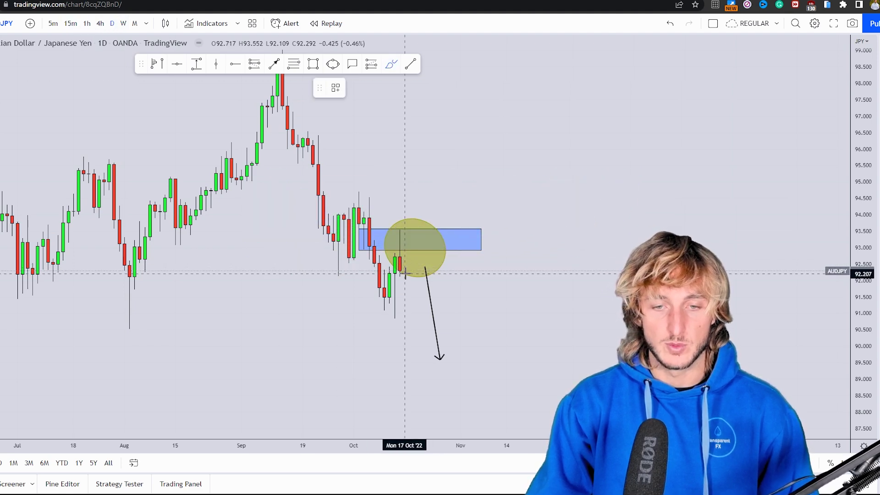
{"action": "left_click", "coordinate": [401, 269]}
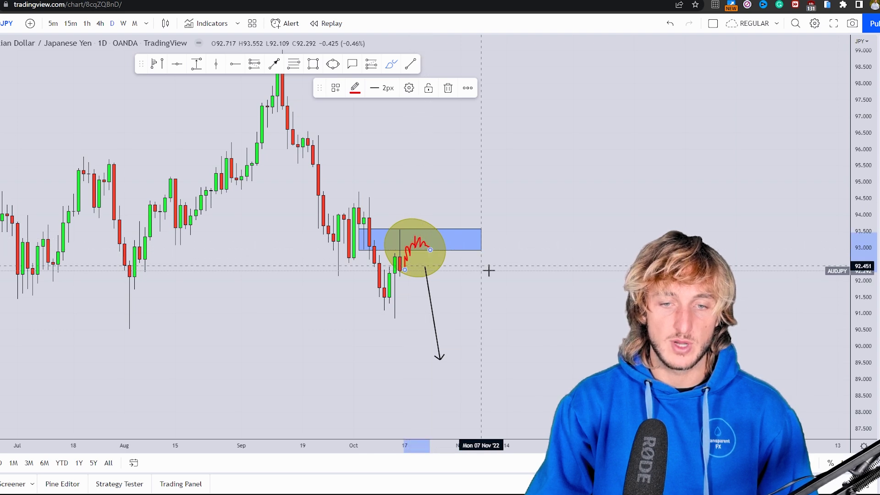
{"action": "left_click", "coordinate": [432, 291]}
{"action": "left_click_drag", "start_coordinate": [429, 292], "coordinate": [438, 287]}
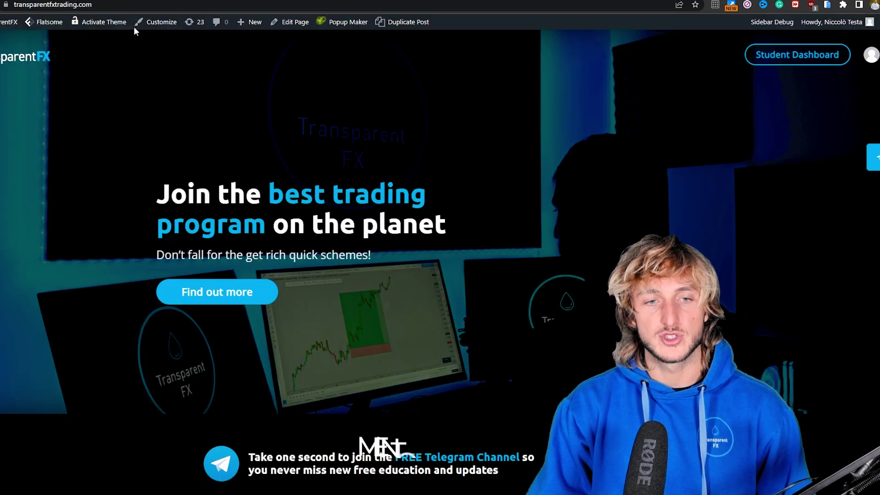
Step: Scroll the transparentfxtrading.com homepage down to the Mentorship Program lifetime-access Join Now offer
{"action": "left_click_drag", "start_coordinate": [91, 4], "coordinate": [10, 4]}
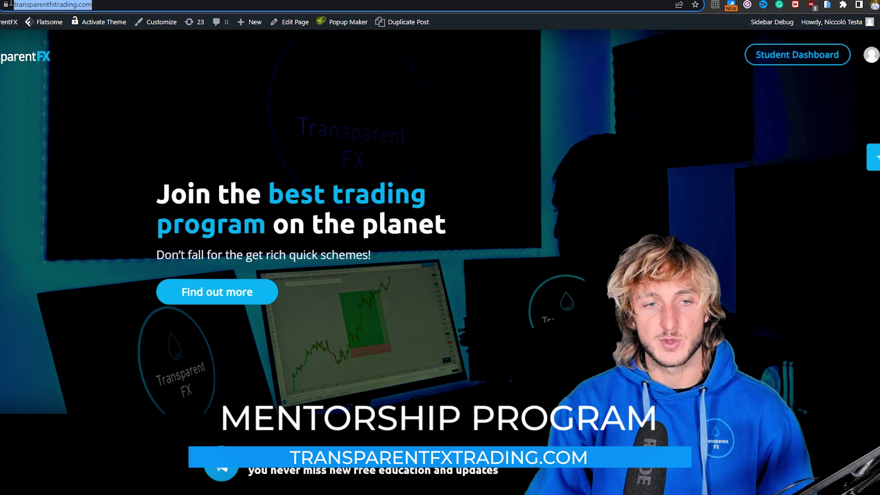
{"action": "left_click", "coordinate": [149, 83]}
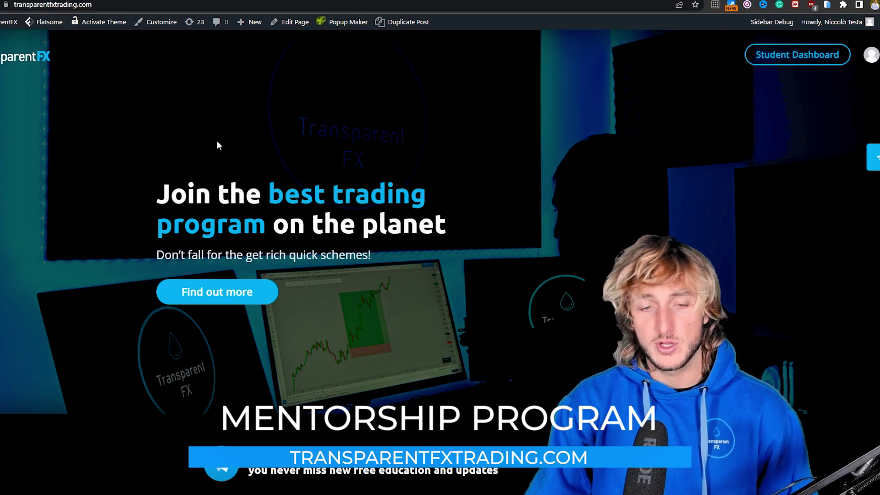
{"action": "scroll", "coordinate": [210, 130], "scroll_direction": "down", "scroll_amount": 6}
{"action": "scroll", "coordinate": [219, 149], "scroll_direction": "down", "scroll_amount": 4}
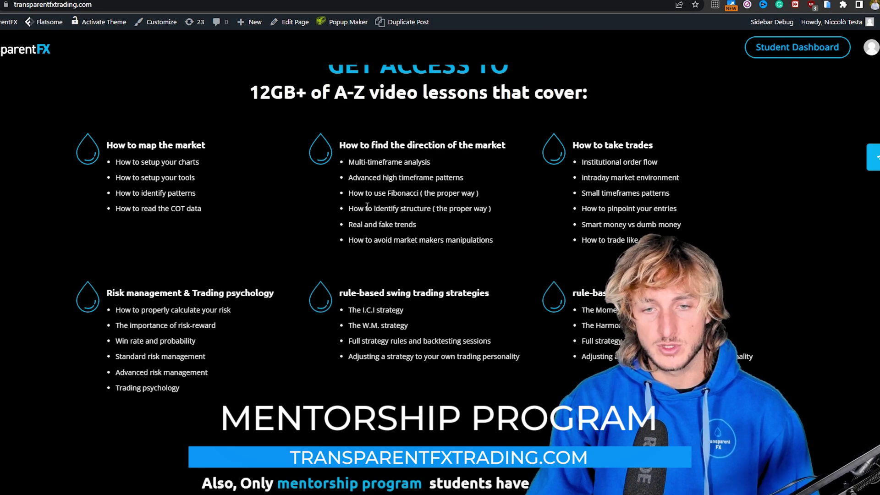
{"action": "scroll", "coordinate": [366, 207], "scroll_direction": "down", "scroll_amount": 7}
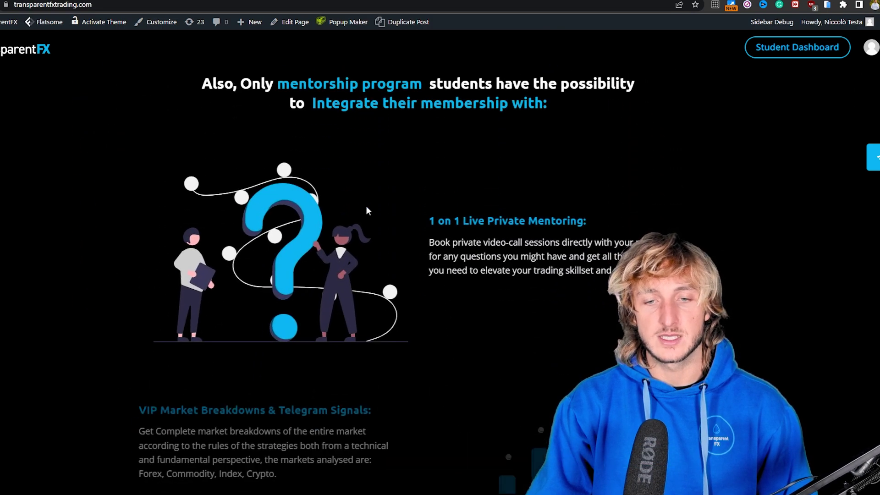
{"action": "scroll", "coordinate": [469, 243], "scroll_direction": "down", "scroll_amount": 3}
{"action": "scroll", "coordinate": [471, 242], "scroll_direction": "down", "scroll_amount": 3}
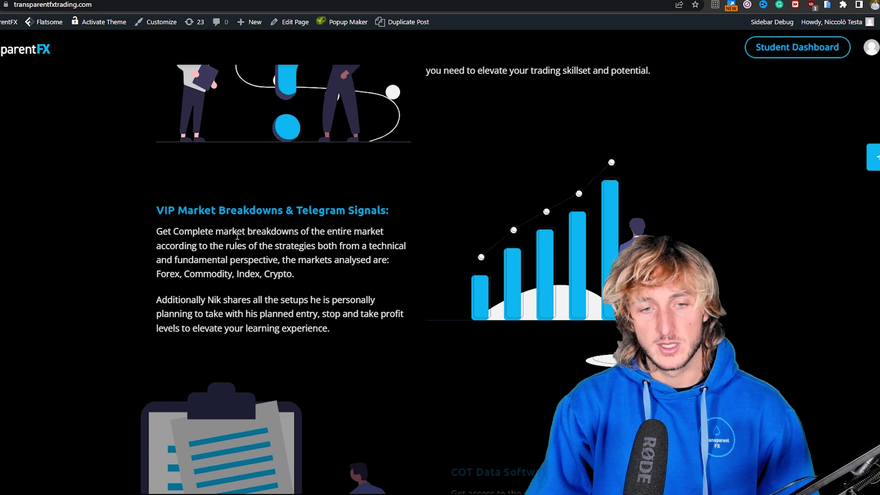
{"action": "scroll", "coordinate": [235, 236], "scroll_direction": "down", "scroll_amount": 3}
{"action": "scroll", "coordinate": [235, 236], "scroll_direction": "down", "scroll_amount": 2}
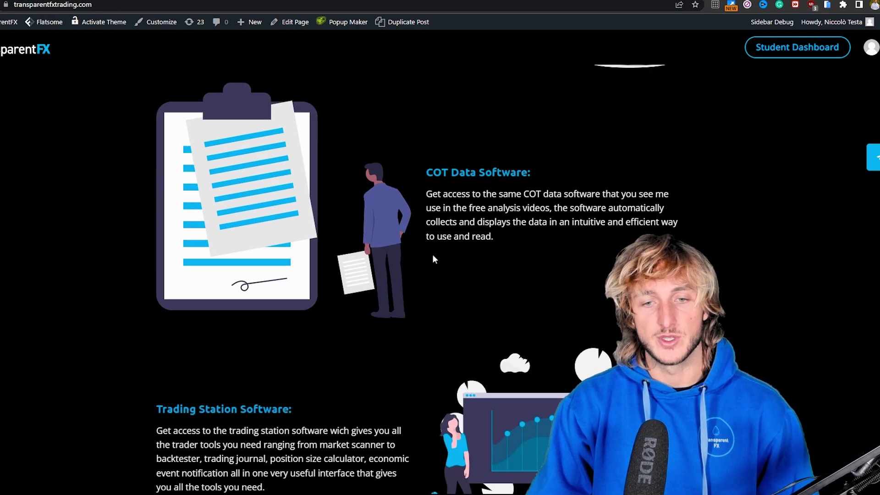
{"action": "scroll", "coordinate": [438, 269], "scroll_direction": "down", "scroll_amount": 4}
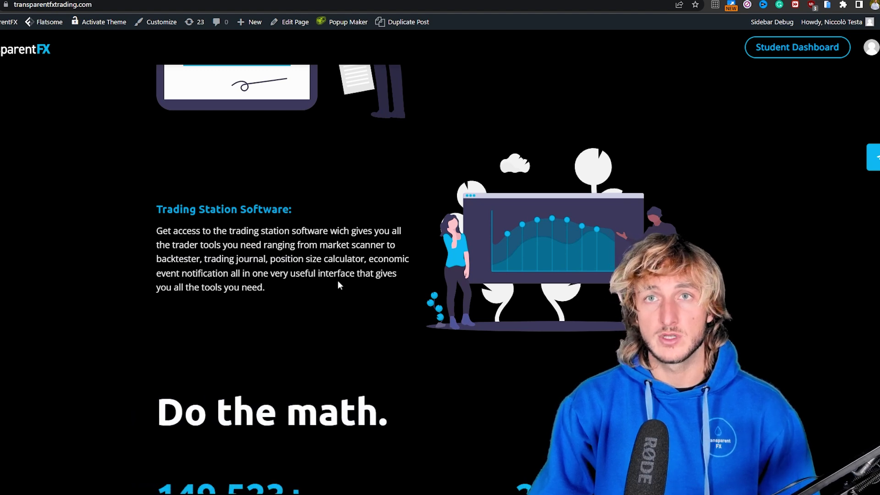
{"action": "scroll", "coordinate": [338, 282], "scroll_direction": "down", "scroll_amount": 6}
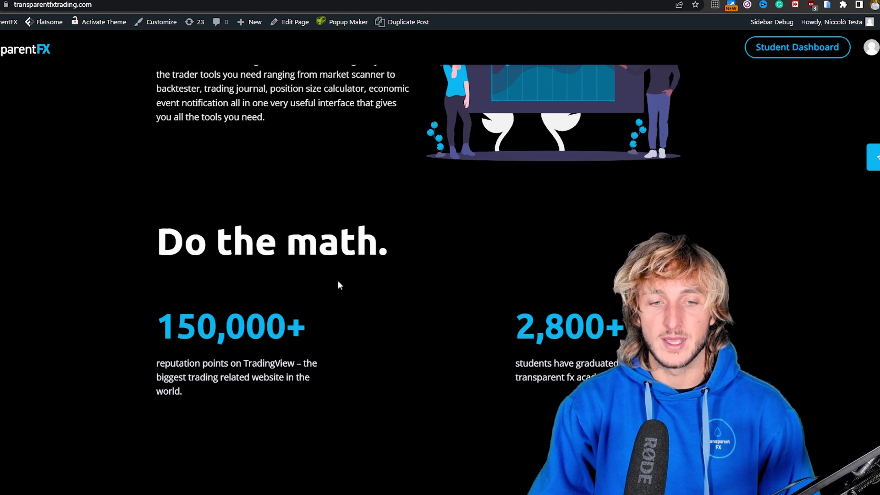
{"action": "scroll", "coordinate": [338, 282], "scroll_direction": "down", "scroll_amount": 12}
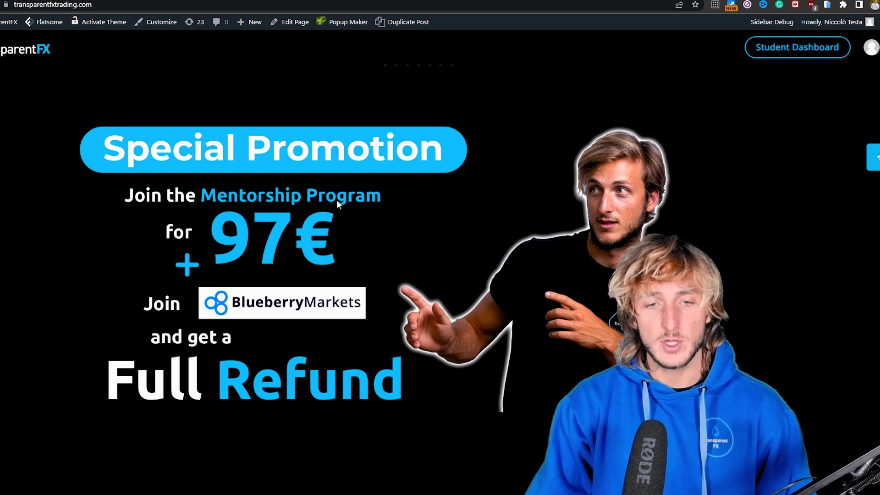
{"action": "scroll", "coordinate": [336, 200], "scroll_direction": "down", "scroll_amount": 1}
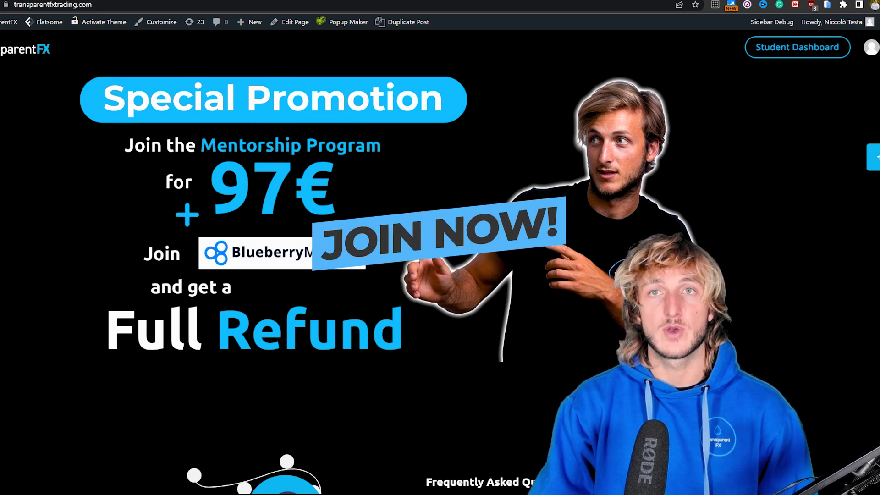
{"action": "scroll", "coordinate": [317, 259], "scroll_direction": "down", "scroll_amount": 8}
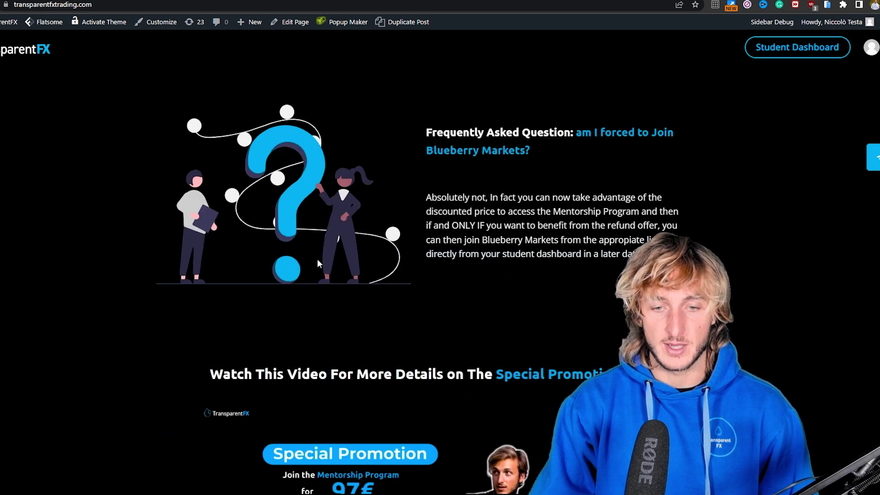
{"action": "scroll", "coordinate": [318, 260], "scroll_direction": "down", "scroll_amount": 11}
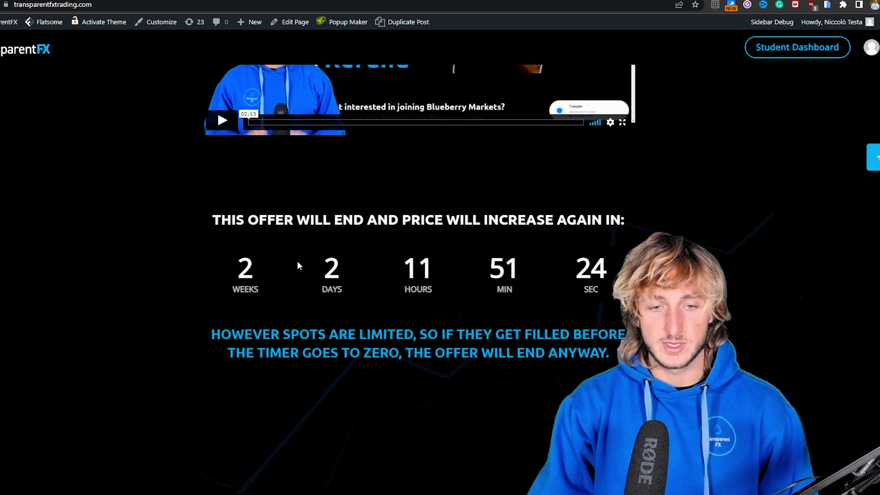
{"action": "scroll", "coordinate": [306, 261], "scroll_direction": "down", "scroll_amount": 2}
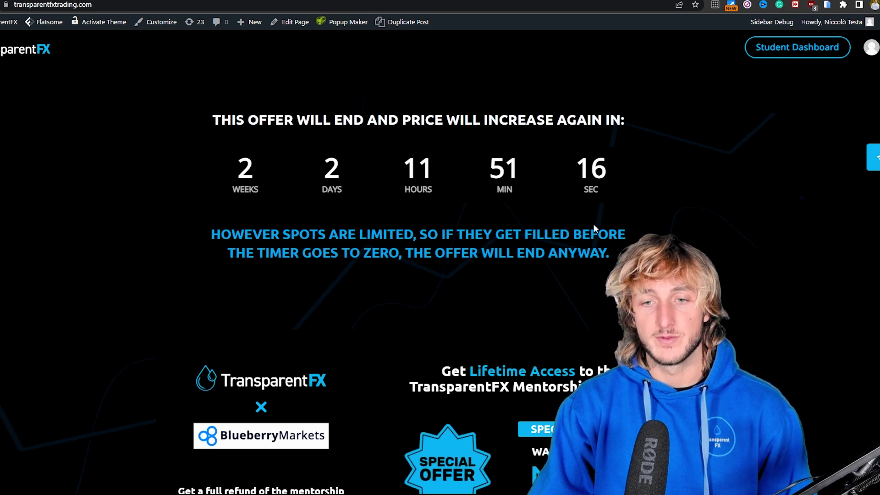
{"action": "scroll", "coordinate": [608, 182], "scroll_direction": "down", "scroll_amount": 2}
{"action": "scroll", "coordinate": [608, 181], "scroll_direction": "down", "scroll_amount": 3}
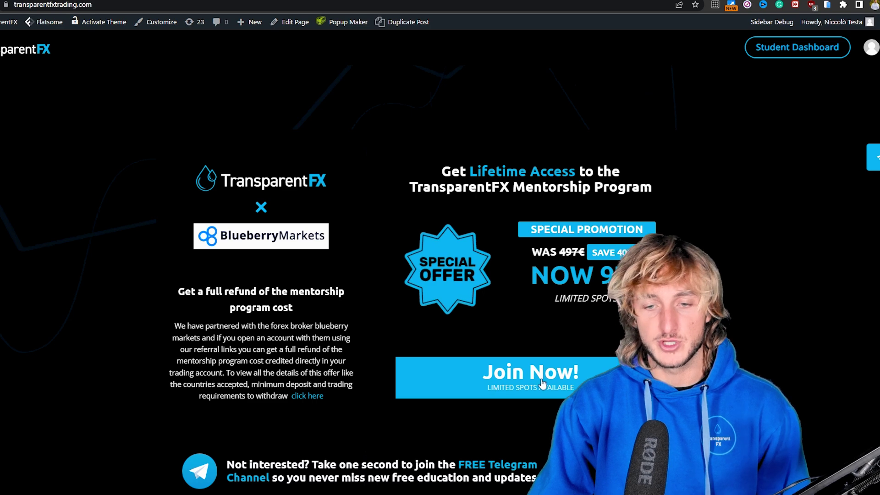